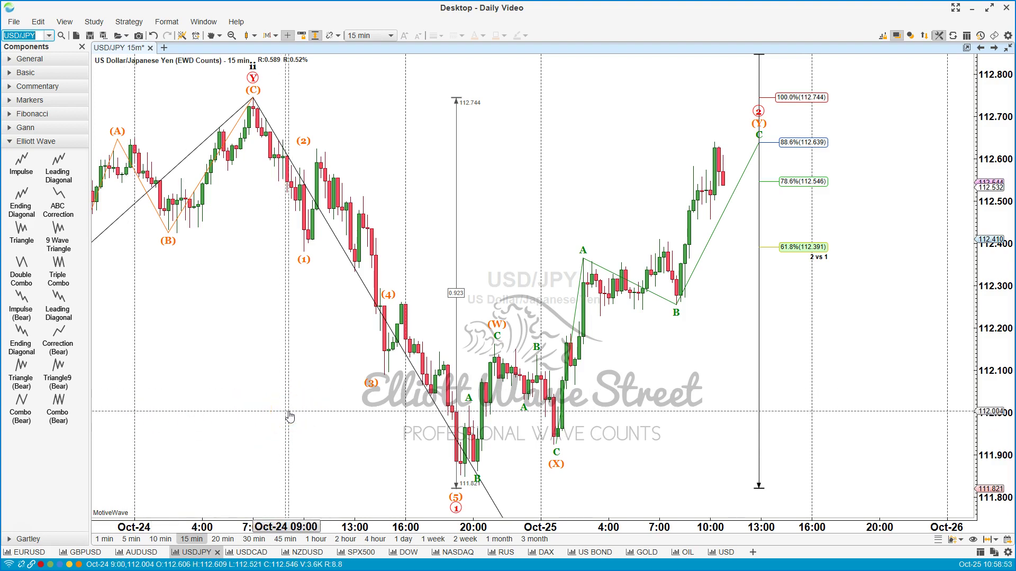
pyautogui.click(302, 415)
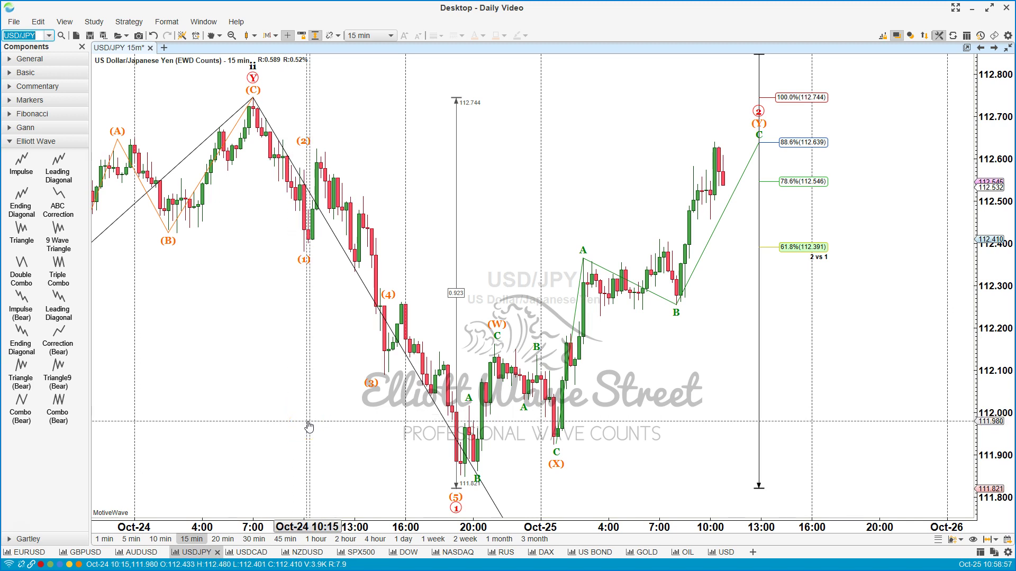
pyautogui.click(326, 422)
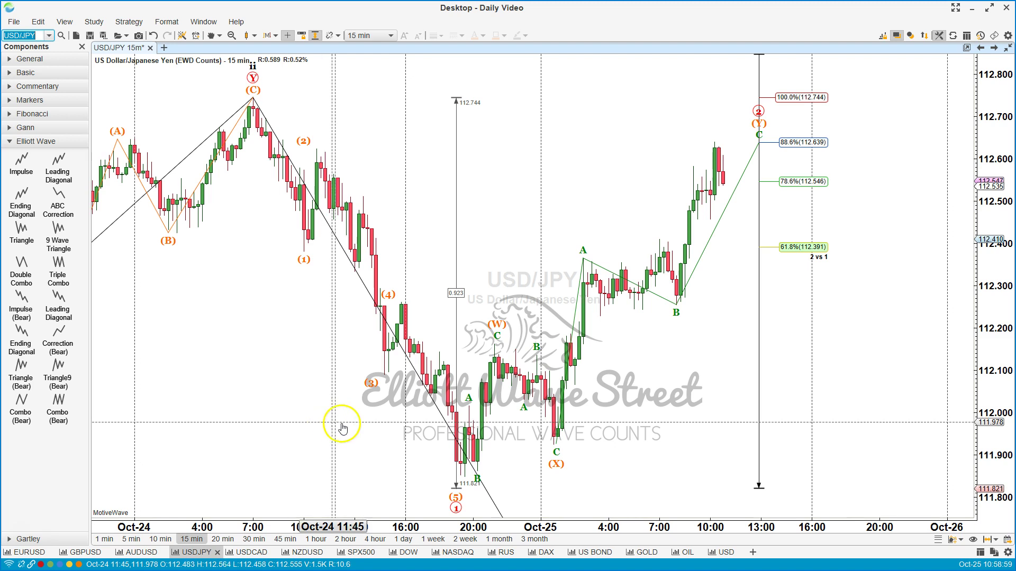
pyautogui.click(740, 175)
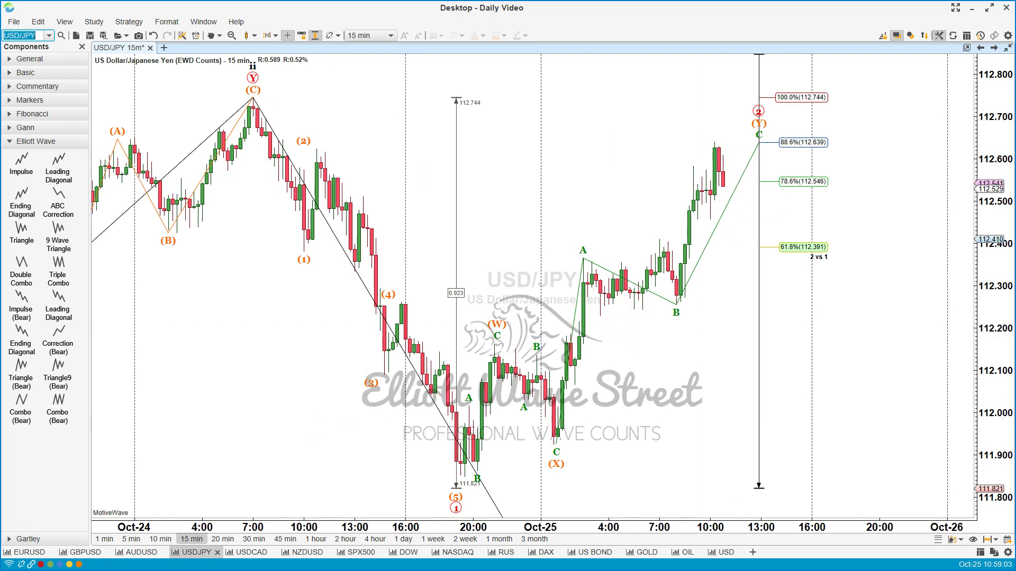
# Step: Circle the 88.6% (112.639) retracement level in ink, sketch a dip and rebound from the recent high, and clear the ink
pyautogui.moveTo(791, 129)
pyautogui.mouseDown()
pyautogui.moveTo(701, 143)
pyautogui.moveTo(760, 155)
pyautogui.moveTo(839, 141)
pyautogui.moveTo(761, 125)
pyautogui.mouseUp()
pyautogui.moveTo(702, 149); pyautogui.dragTo(716, 143)
pyautogui.click(737, 183)
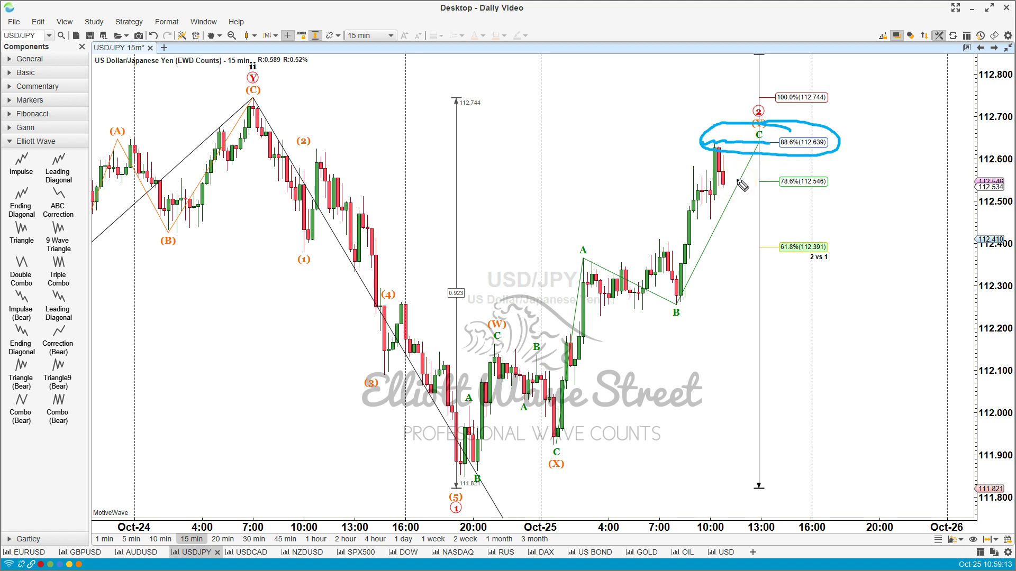
pyautogui.click(716, 143)
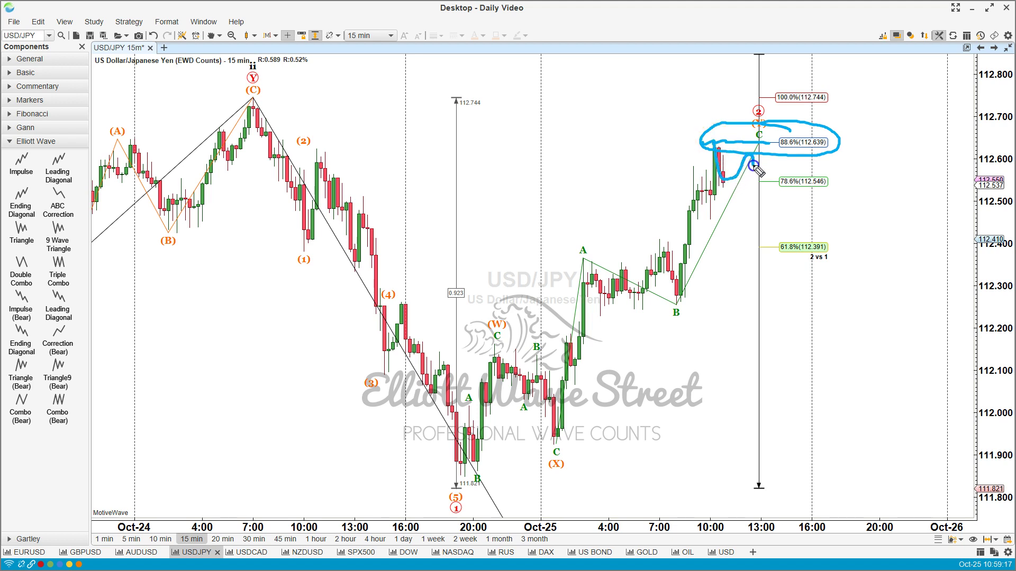
pyautogui.press('Escape')
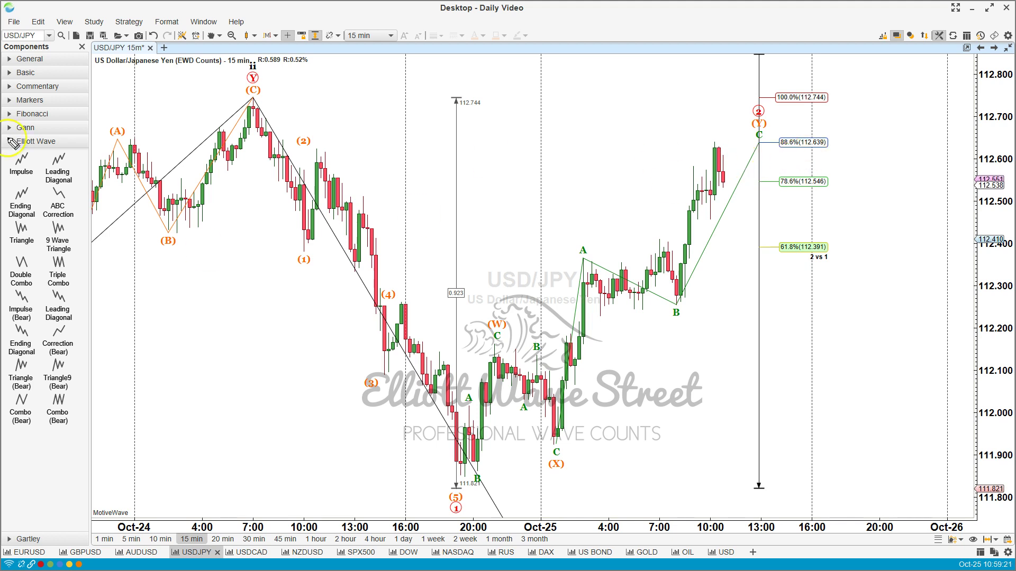
# Step: Move the end point of red circled wave 2 back to the 112.640 high near 10:00 on Oct-25
pyautogui.click(759, 112)
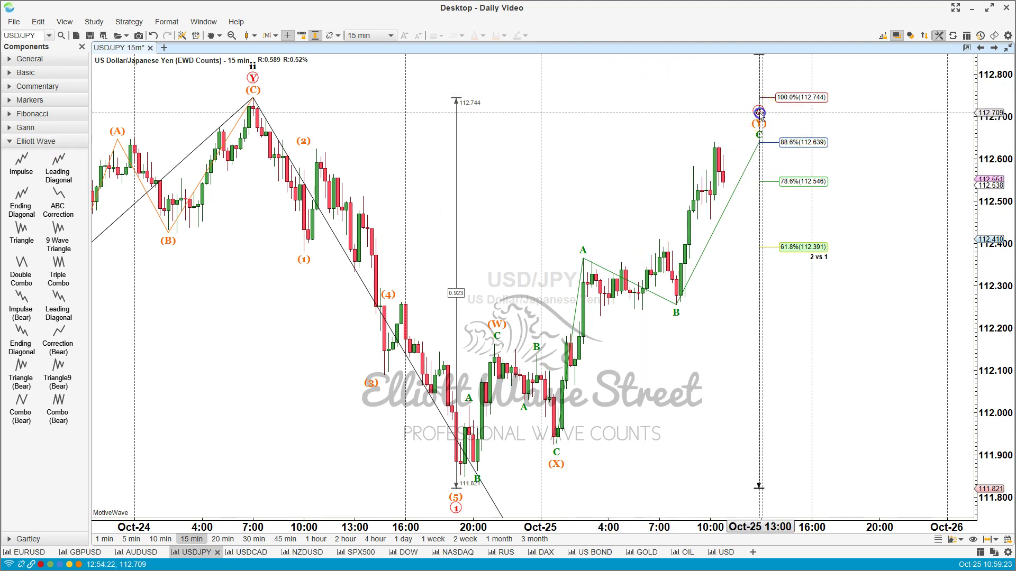
pyautogui.moveTo(757, 141); pyautogui.dragTo(714, 141)
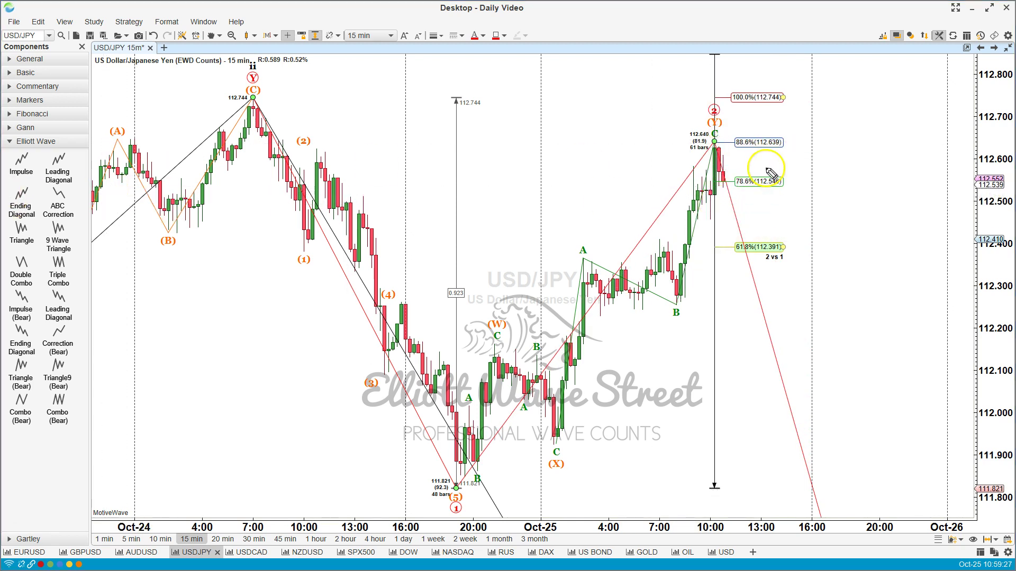
# Step: Sketch a five-wave decline labelled 1, a rebound labelled 2, a support line and a steep drop toward the wave 1 low; clear the ink
pyautogui.moveTo(714, 142)
pyautogui.mouseDown()
pyautogui.moveTo(726, 184)
pyautogui.moveTo(770, 209)
pyautogui.moveTo(782, 180)
pyautogui.moveTo(794, 197)
pyautogui.moveTo(809, 157)
pyautogui.mouseUp()
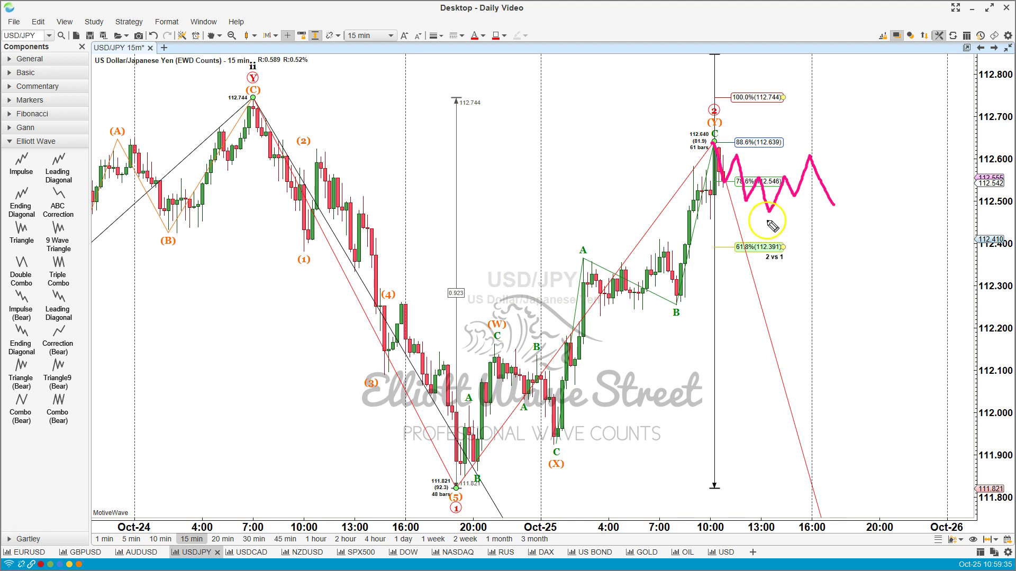
pyautogui.moveTo(763, 219)
pyautogui.mouseDown()
pyautogui.moveTo(860, 216)
pyautogui.moveTo(756, 214)
pyautogui.moveTo(737, 224)
pyautogui.moveTo(769, 228)
pyautogui.mouseUp()
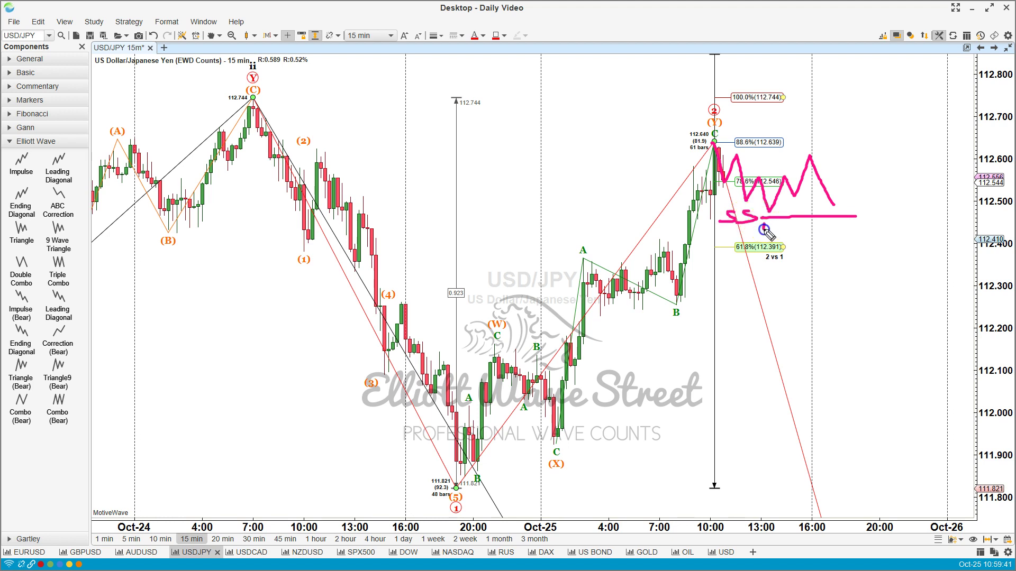
pyautogui.moveTo(805, 139); pyautogui.dragTo(802, 144)
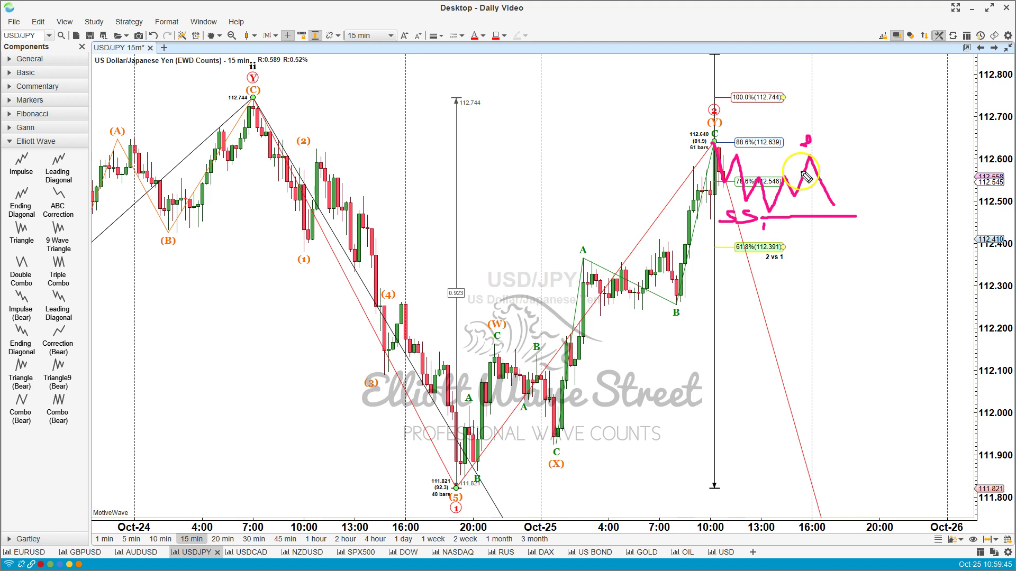
pyautogui.moveTo(834, 205); pyautogui.dragTo(931, 413)
pyautogui.moveTo(428, 471); pyautogui.dragTo(955, 462)
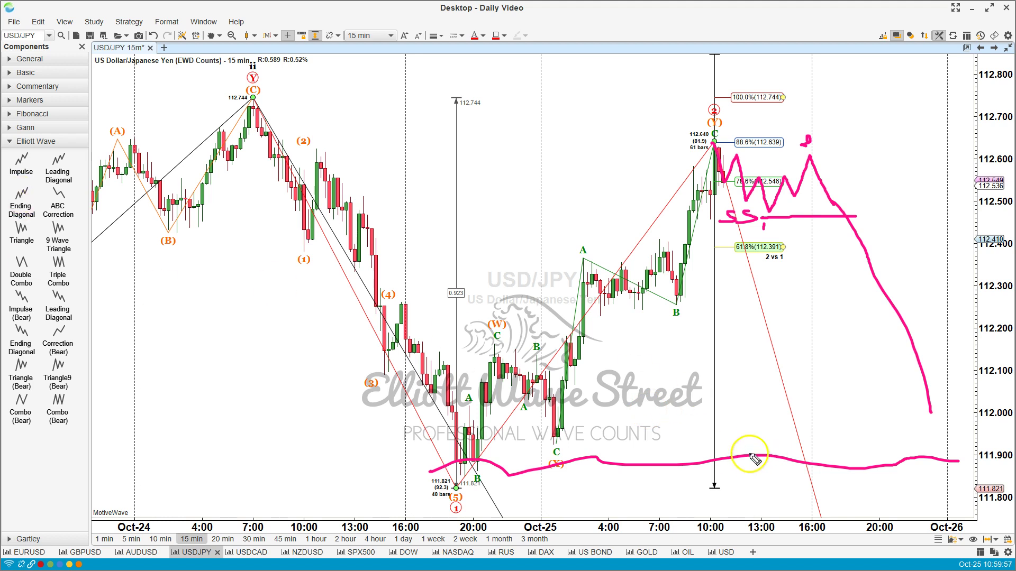
pyautogui.press('Escape')
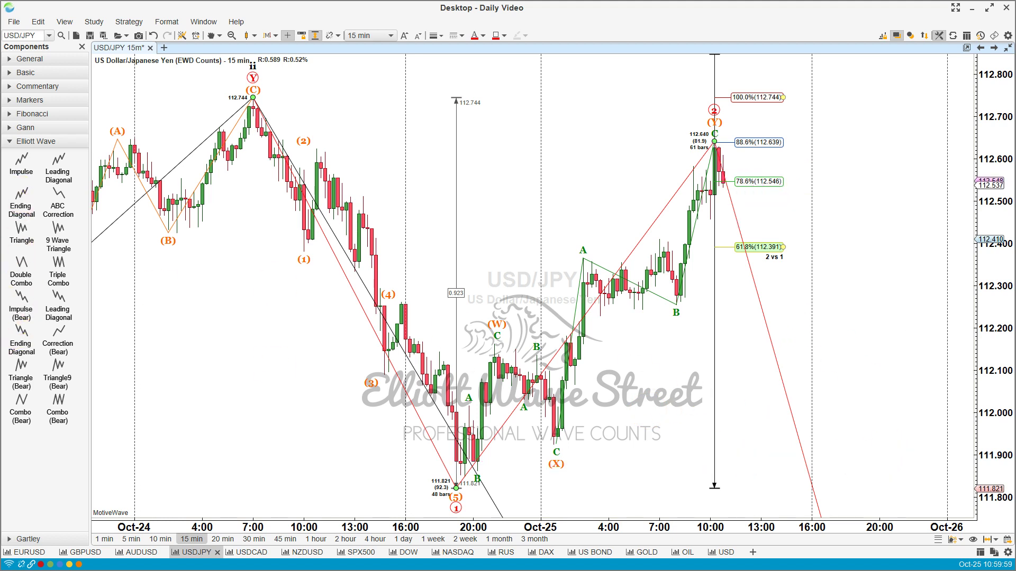
# Step: Switch the USD/JPY chart to the 1 day timeframe and examine the projected decline toward wave (B)
pyautogui.click(399, 540)
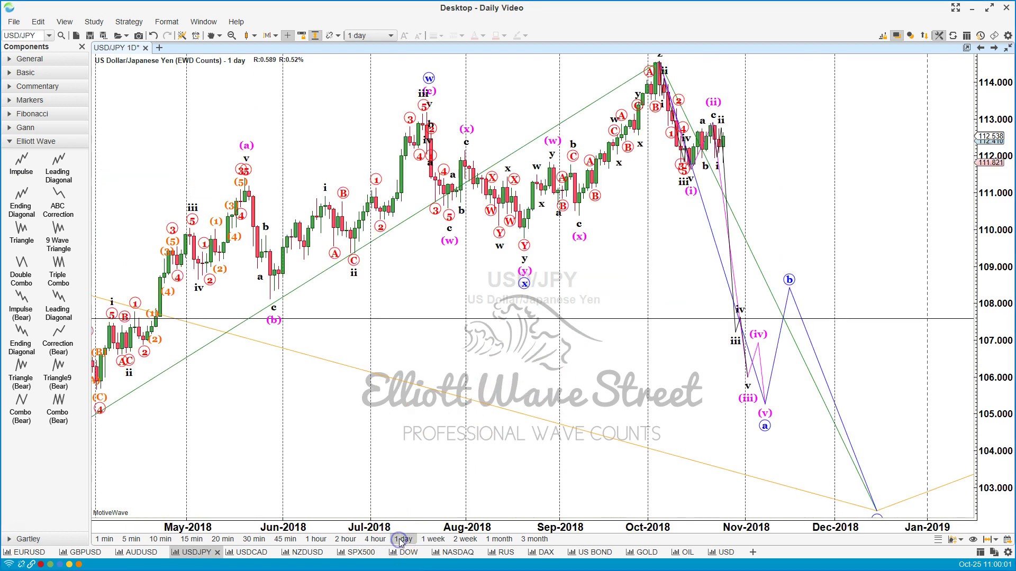
pyautogui.scroll(2, 377, 397)
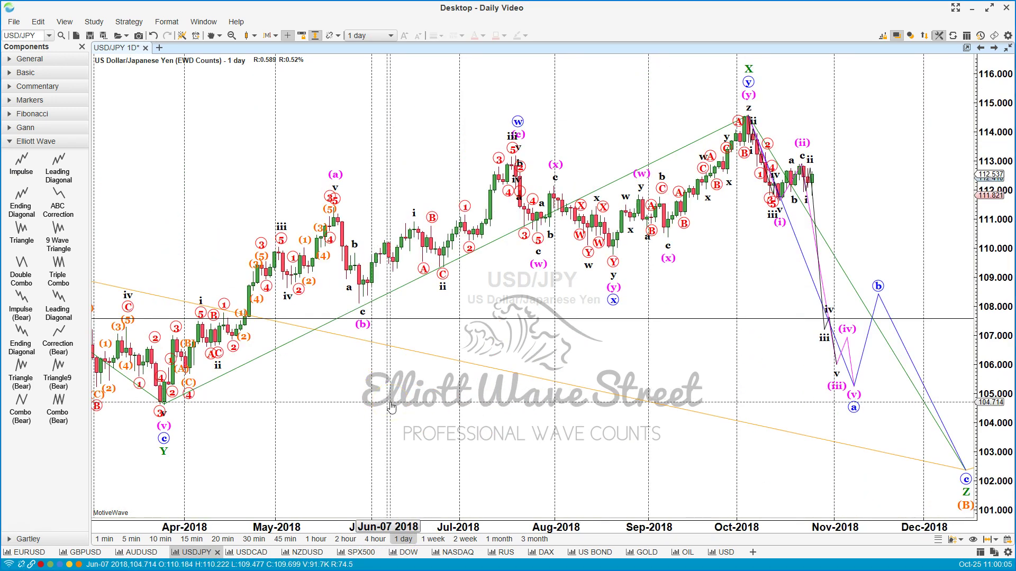
pyautogui.scroll(-3, 391, 407)
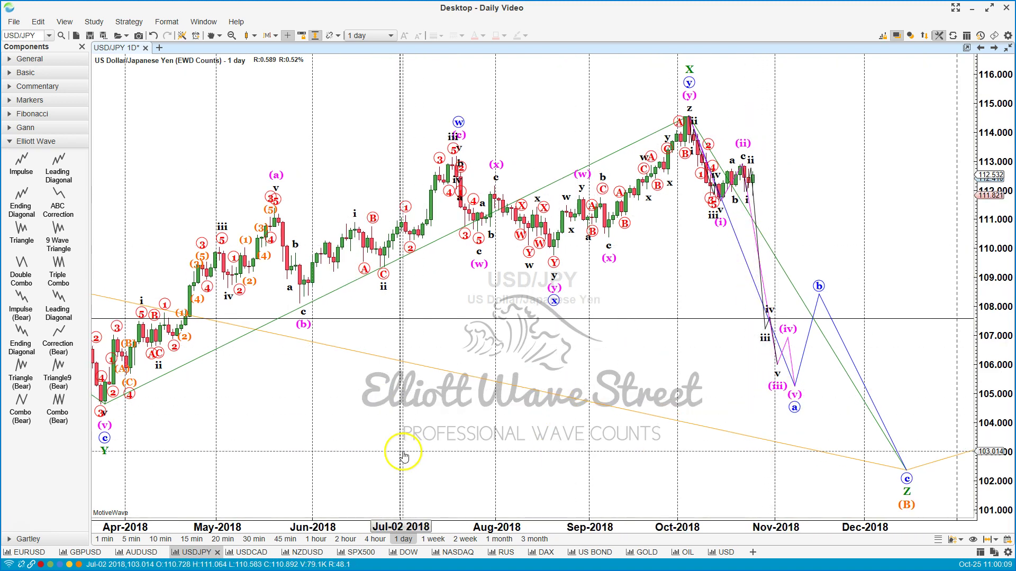
# Step: Open the SPX500 chart and examine its 4 hour wave count from the September high to the projected wave a low
pyautogui.click(353, 553)
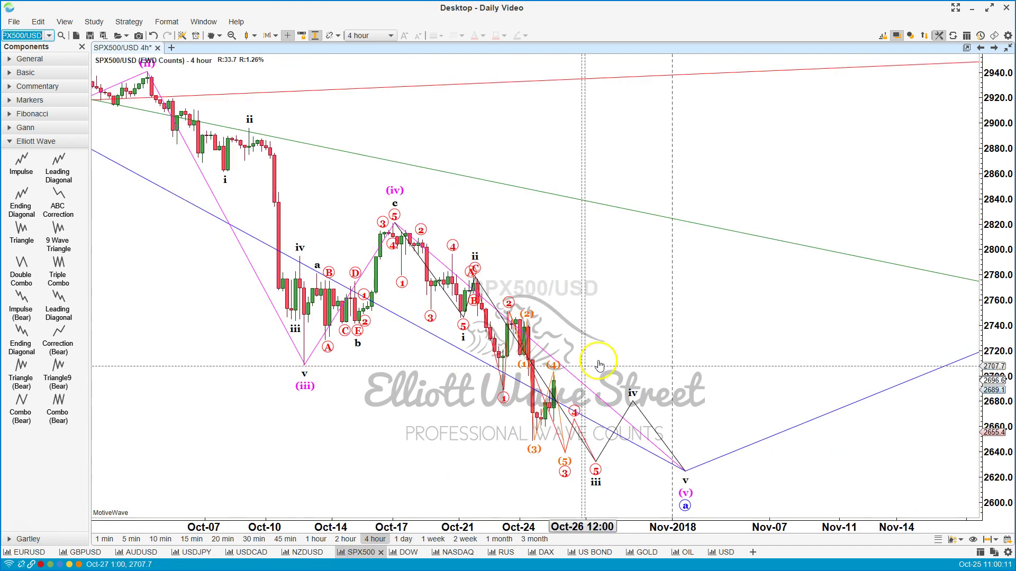
pyautogui.scroll(4, 649, 323)
pyautogui.scroll(3, 576, 379)
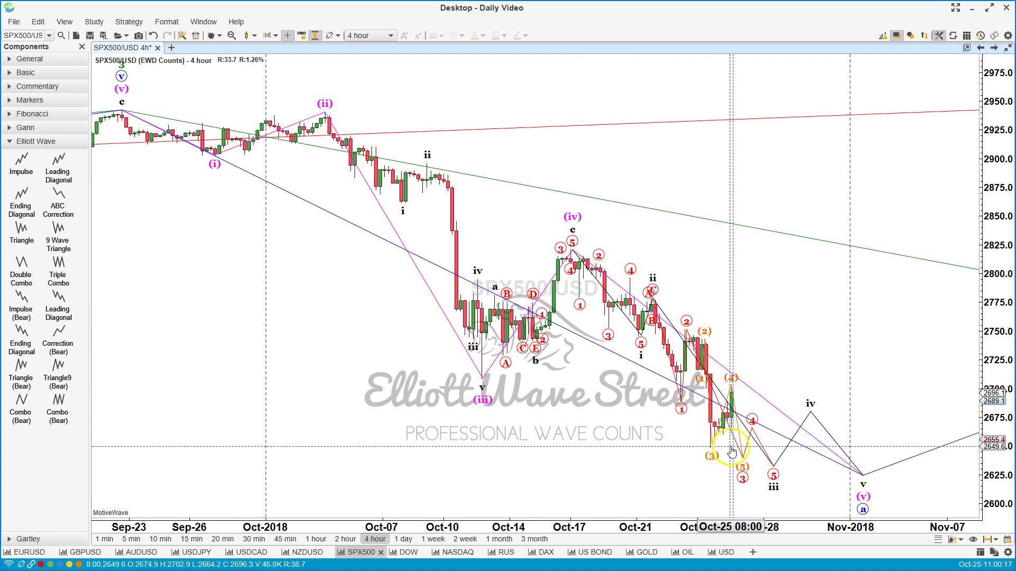
# Step: Switch the SPX500 chart to the 1 week timeframe and examine the wave 3 high and the wave 4 and 5 projections
pyautogui.click(432, 539)
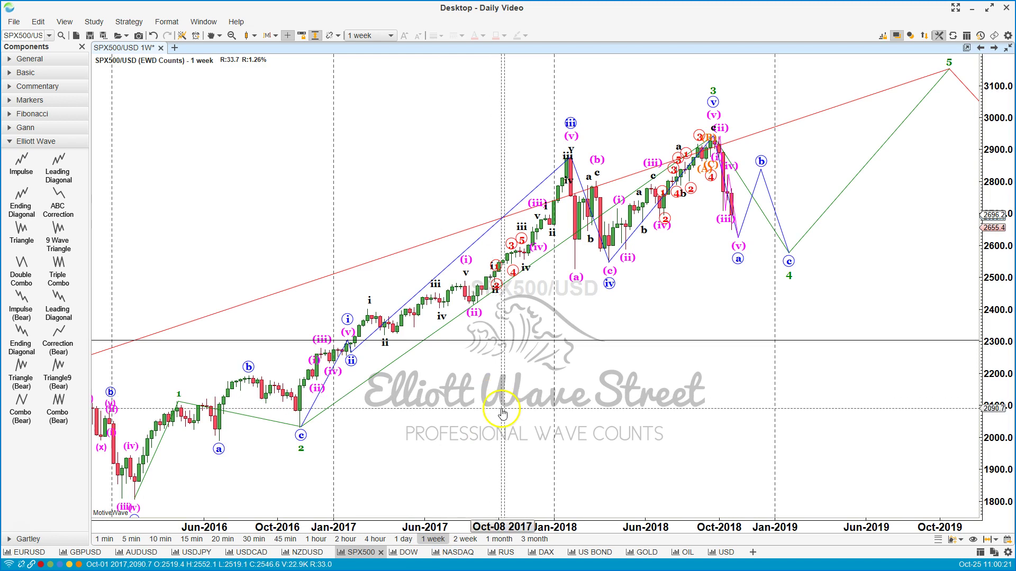
pyautogui.scroll(-2, 600, 278)
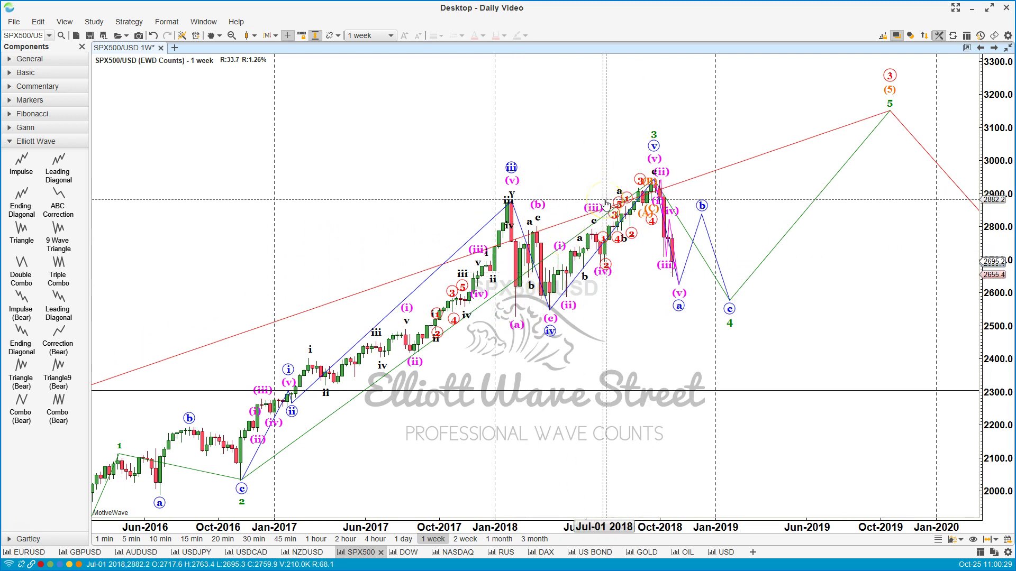
pyautogui.click(643, 198)
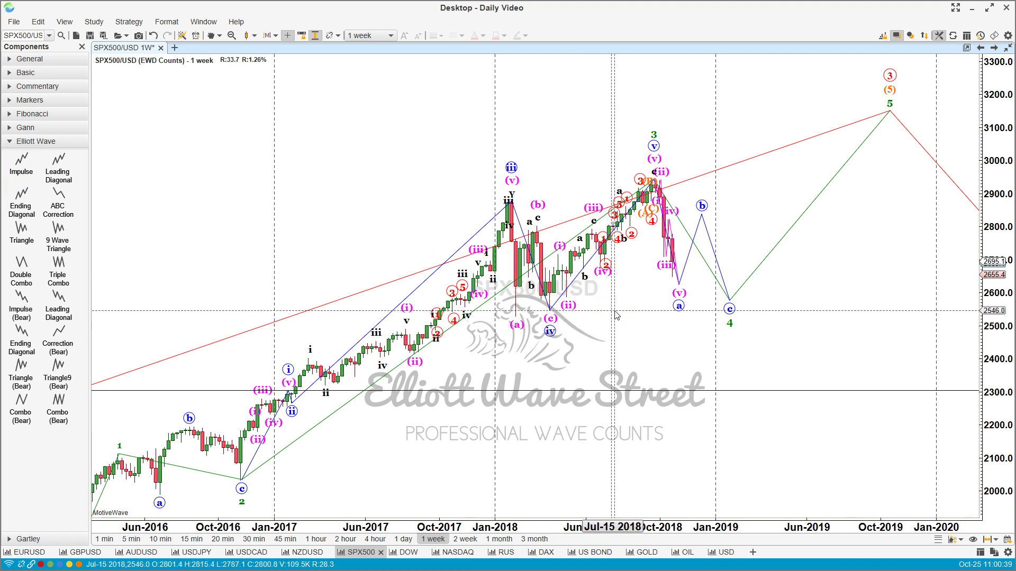
pyautogui.moveTo(616, 315); pyautogui.dragTo(615, 315)
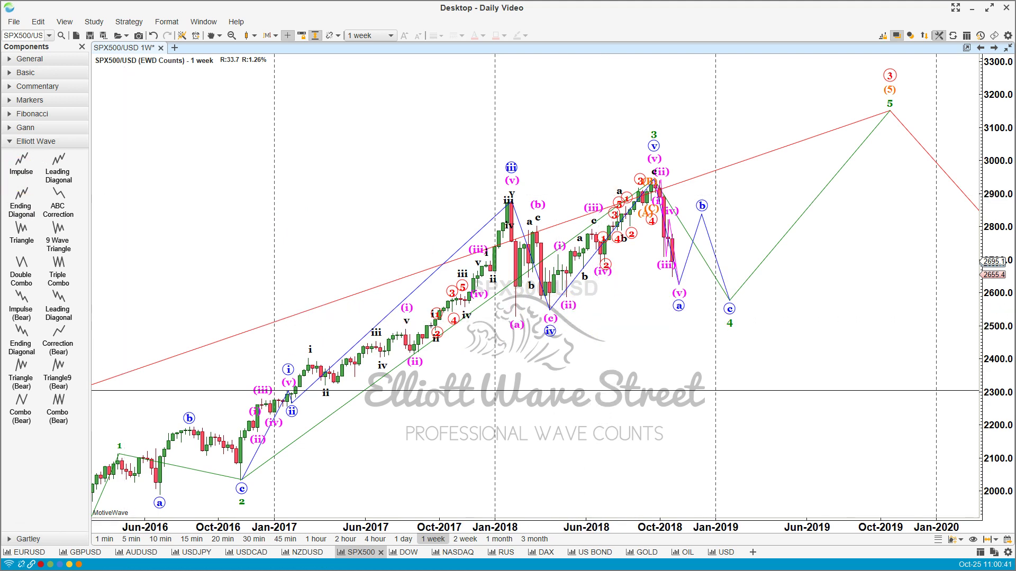
# Step: Trace the a-b-c decline into green wave 4 in ink, circle its target, sketch the rally toward wave 5, and clear the ink
pyautogui.moveTo(670, 268); pyautogui.dragTo(698, 234)
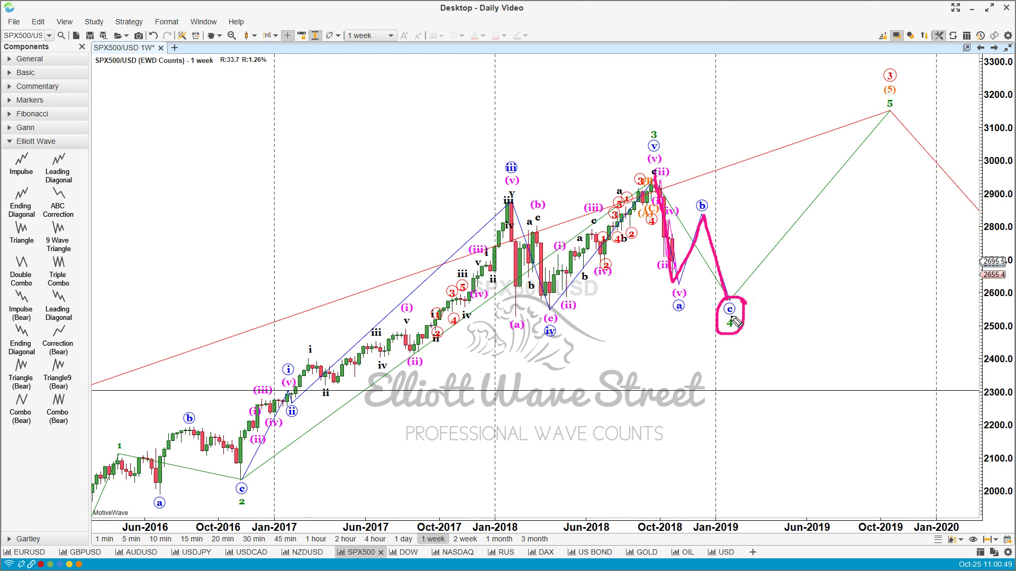
pyautogui.moveTo(734, 294)
pyautogui.mouseDown()
pyautogui.moveTo(765, 281)
pyautogui.moveTo(875, 123)
pyautogui.mouseUp()
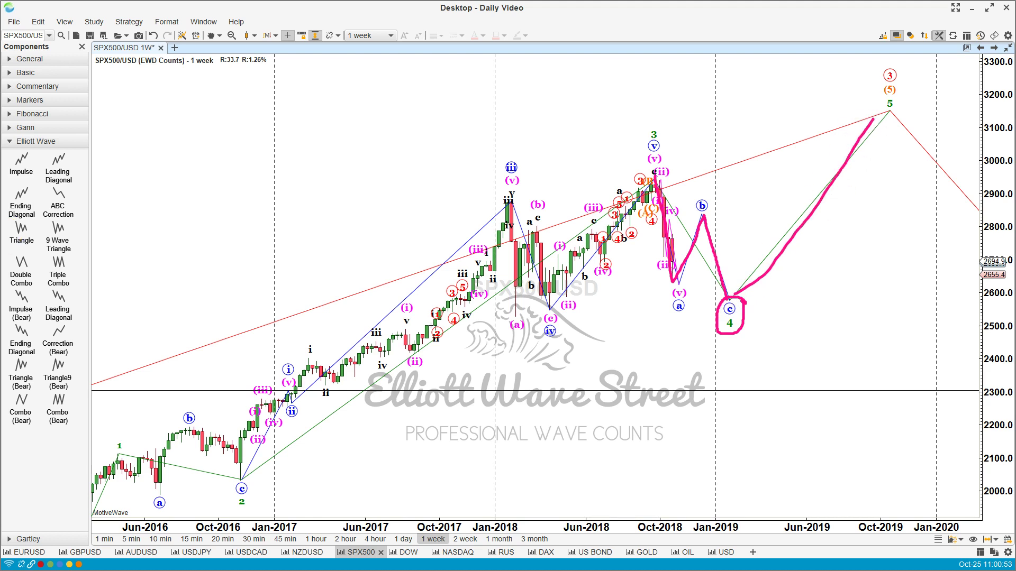
pyautogui.press('Escape')
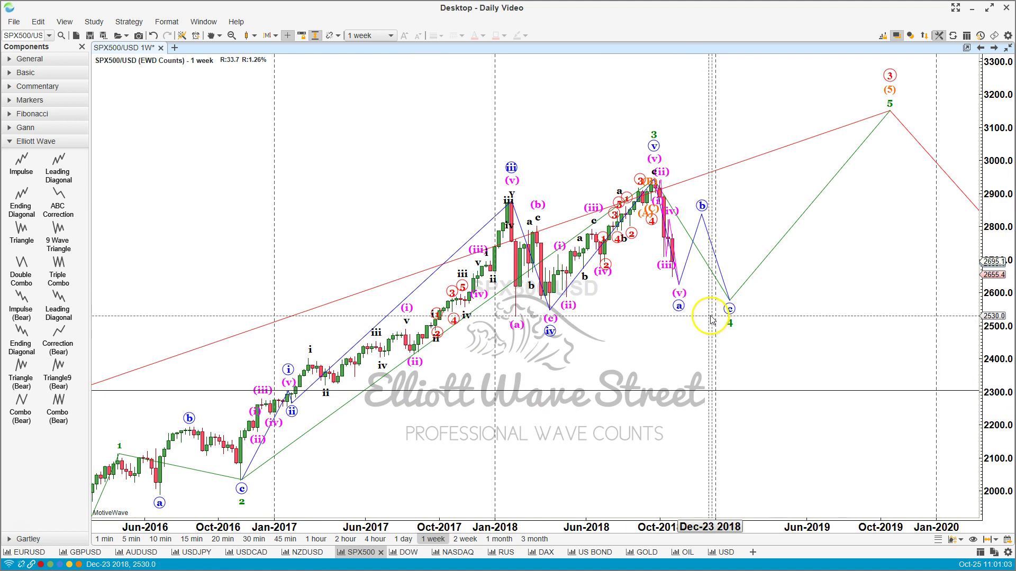
# Step: Return the SPX500 chart to the 4 hour timeframe and show the Awesome Oscillator pane below the price chart
pyautogui.click(404, 539)
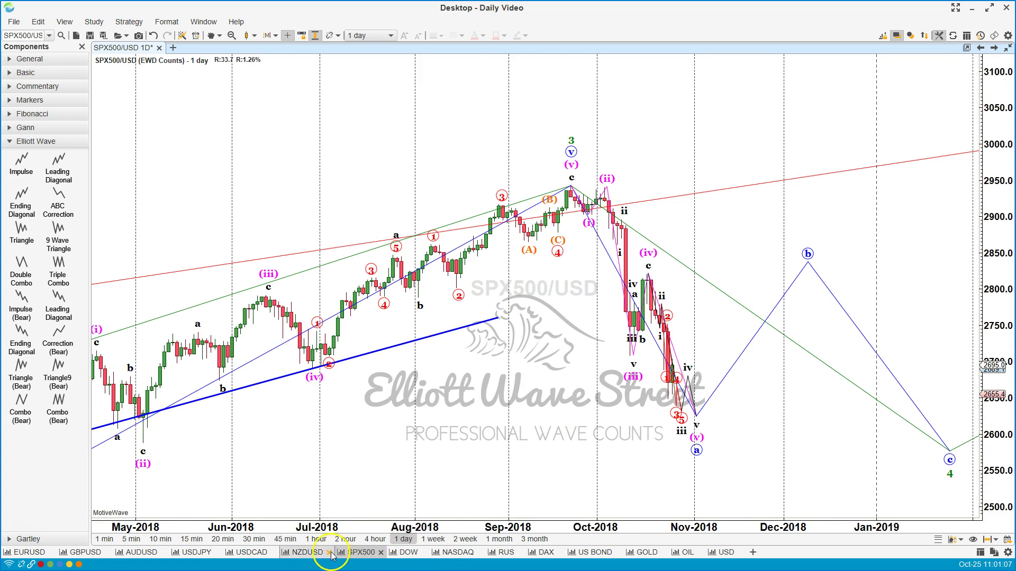
pyautogui.click(374, 539)
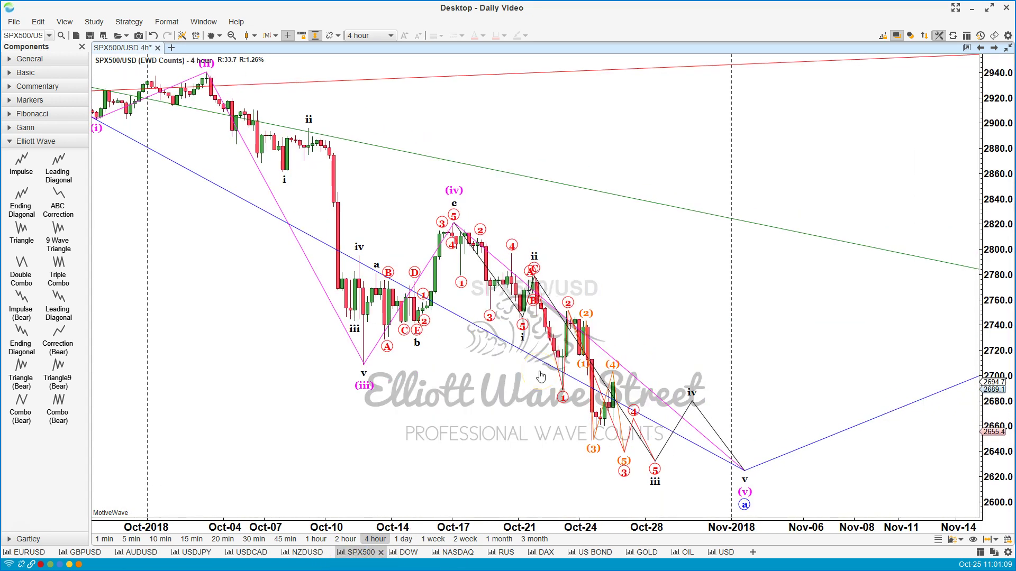
pyautogui.doubleClick(464, 460)
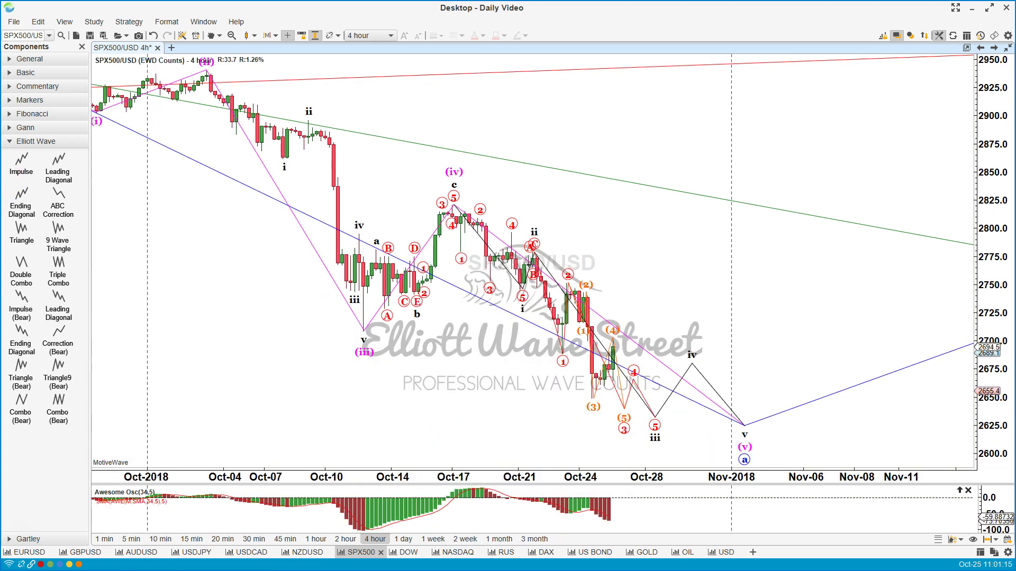
# Step: Mark the price and oscillator divergence, the wave (iv) high, the wave (iii) low level and a choppy decline in ink, and clear it
pyautogui.moveTo(360, 529); pyautogui.dragTo(668, 520)
pyautogui.moveTo(348, 319)
pyautogui.mouseDown()
pyautogui.moveTo(657, 426)
pyautogui.moveTo(707, 455)
pyautogui.moveTo(735, 451)
pyautogui.mouseUp()
pyautogui.moveTo(531, 185); pyautogui.dragTo(494, 188)
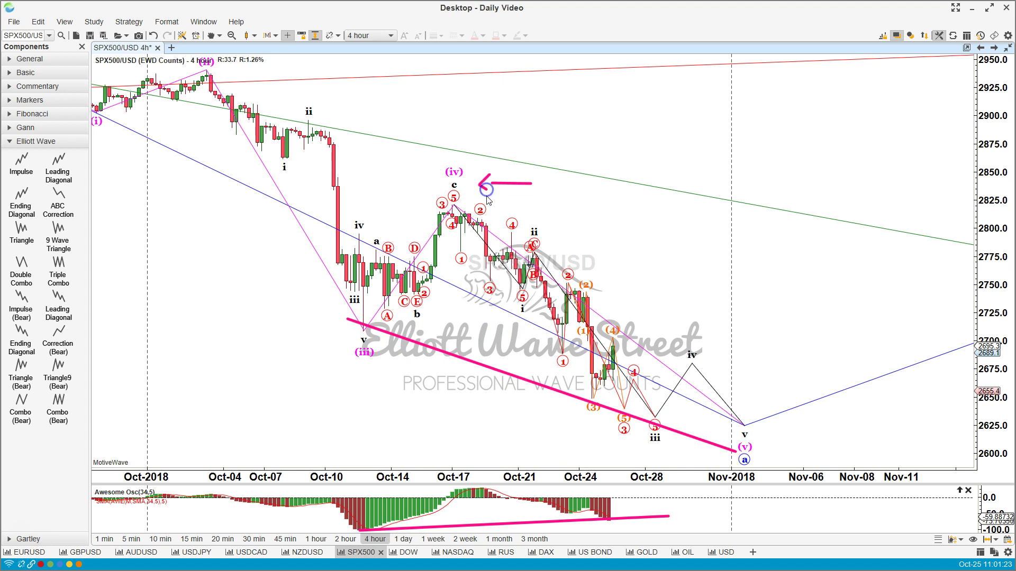
pyautogui.moveTo(357, 333); pyautogui.dragTo(720, 332)
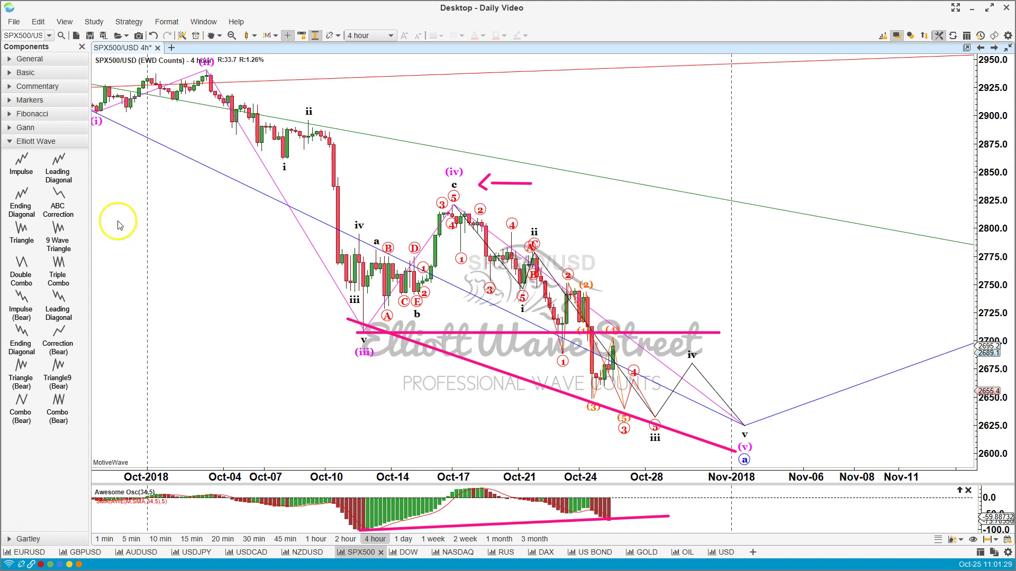
pyautogui.moveTo(606, 320)
pyautogui.mouseDown()
pyautogui.moveTo(545, 320)
pyautogui.moveTo(603, 346)
pyautogui.moveTo(576, 320)
pyautogui.mouseUp()
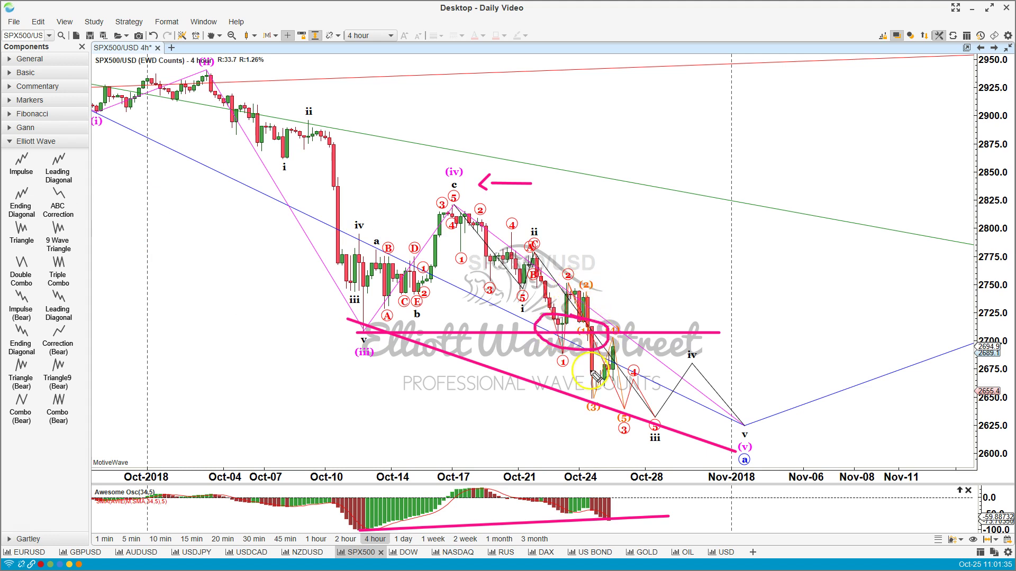
pyautogui.moveTo(567, 336)
pyautogui.mouseDown()
pyautogui.moveTo(582, 382)
pyautogui.moveTo(683, 406)
pyautogui.mouseUp()
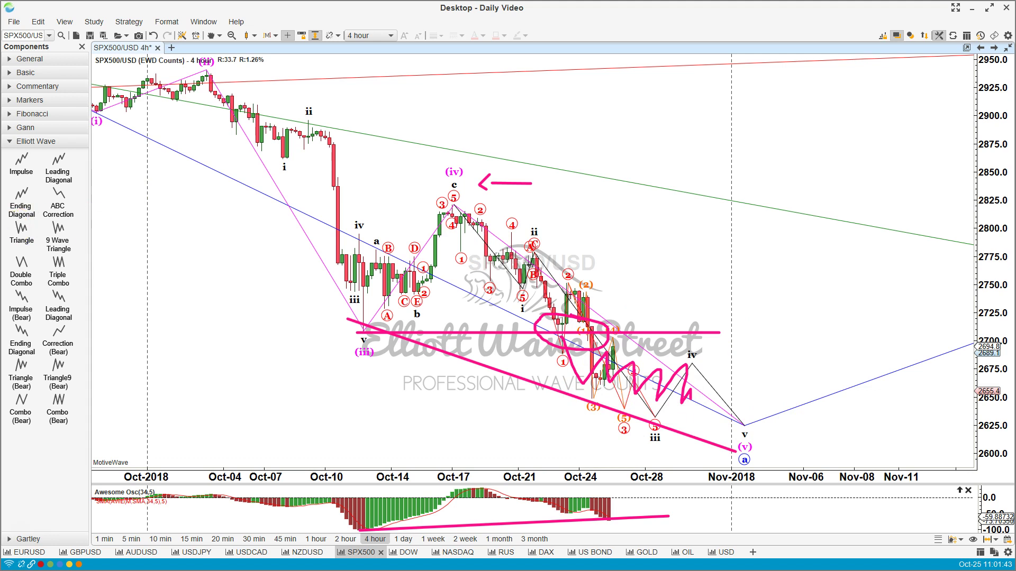
pyautogui.press('Escape')
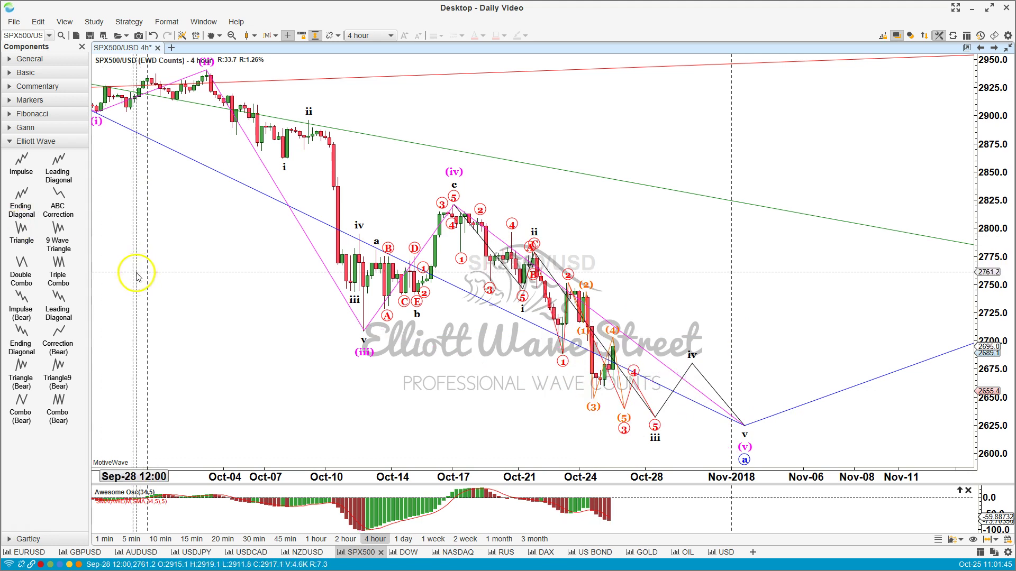
# Step: Switch the SPX500 chart to the 1 day timeframe and move the blue wave b target to the 61.8% retracement near 2821
pyautogui.click(403, 539)
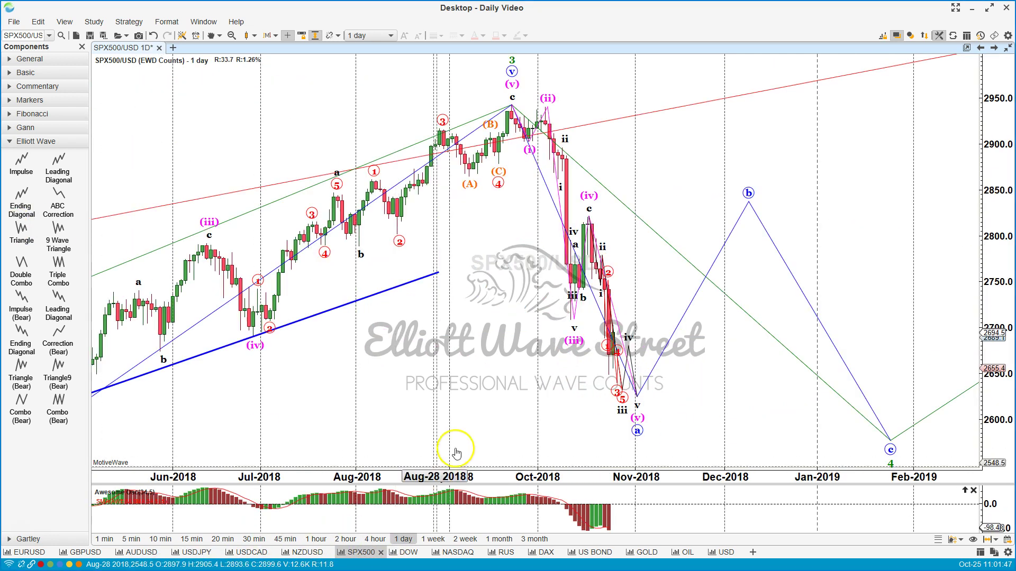
pyautogui.click(749, 201)
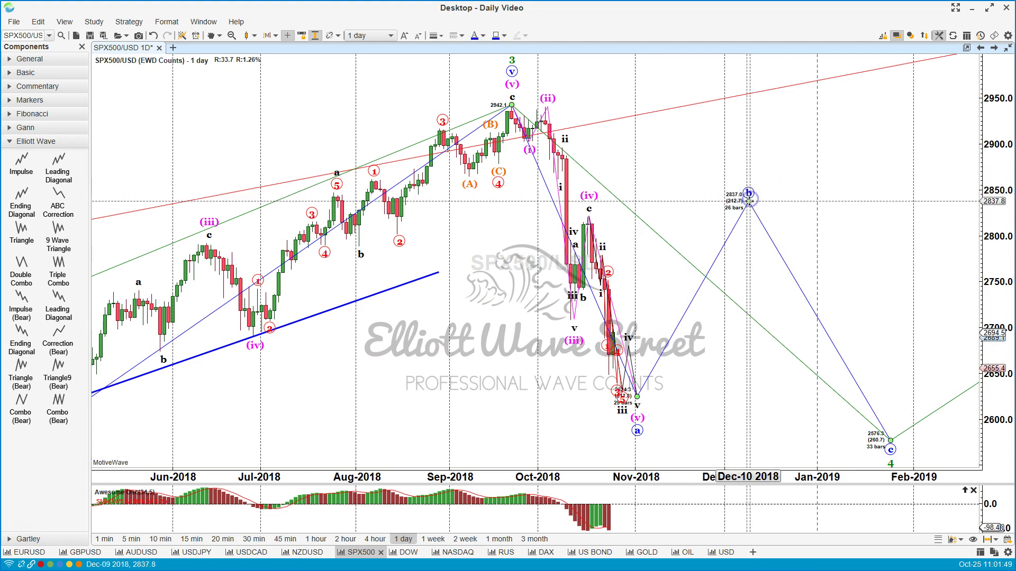
pyautogui.click(748, 206)
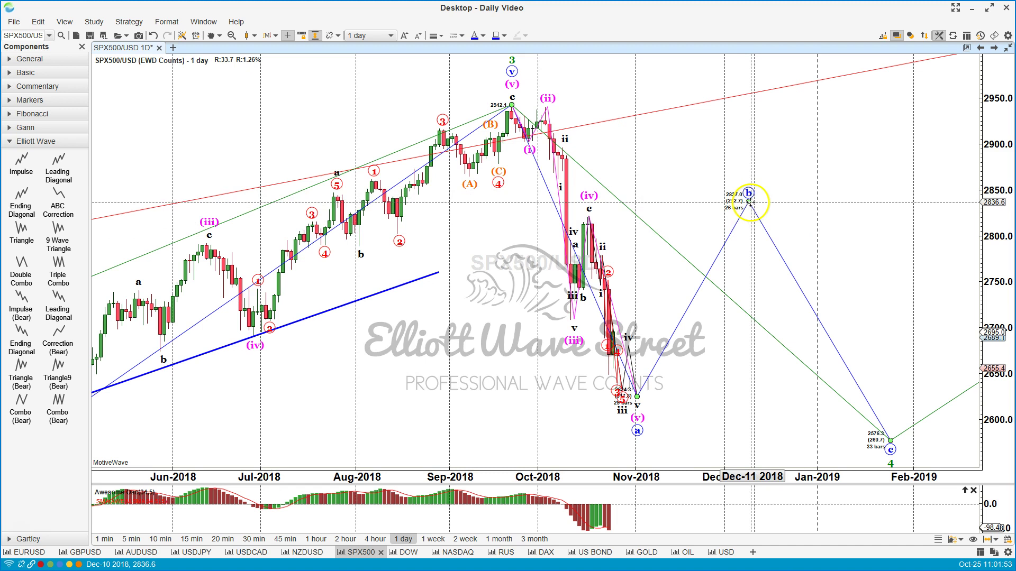
pyautogui.moveTo(747, 200); pyautogui.dragTo(755, 222)
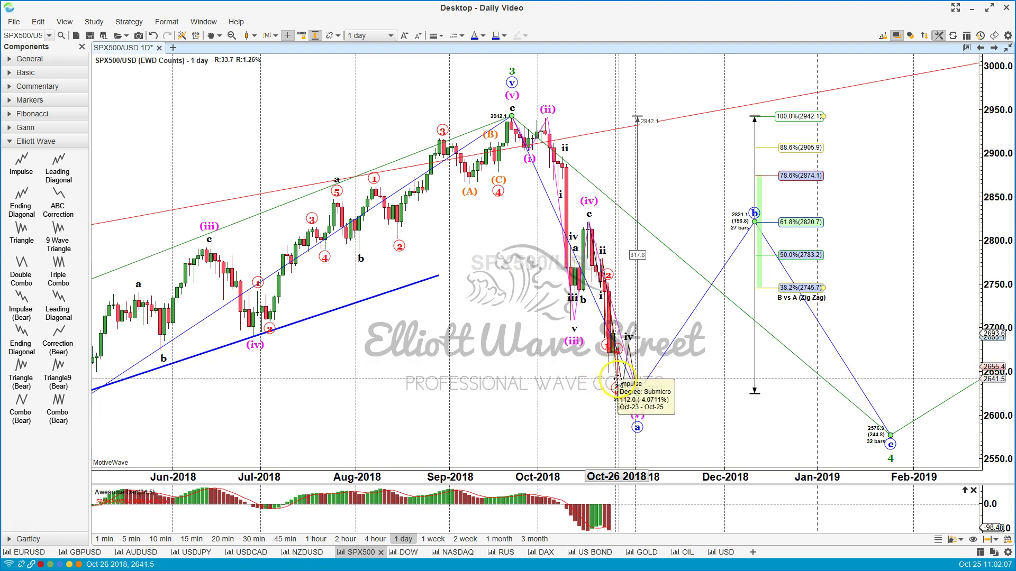
# Step: Deselect the SPX500 wave count and hide the Awesome Oscillator pane so the price chart fills the window
pyautogui.moveTo(606, 390); pyautogui.dragTo(638, 392)
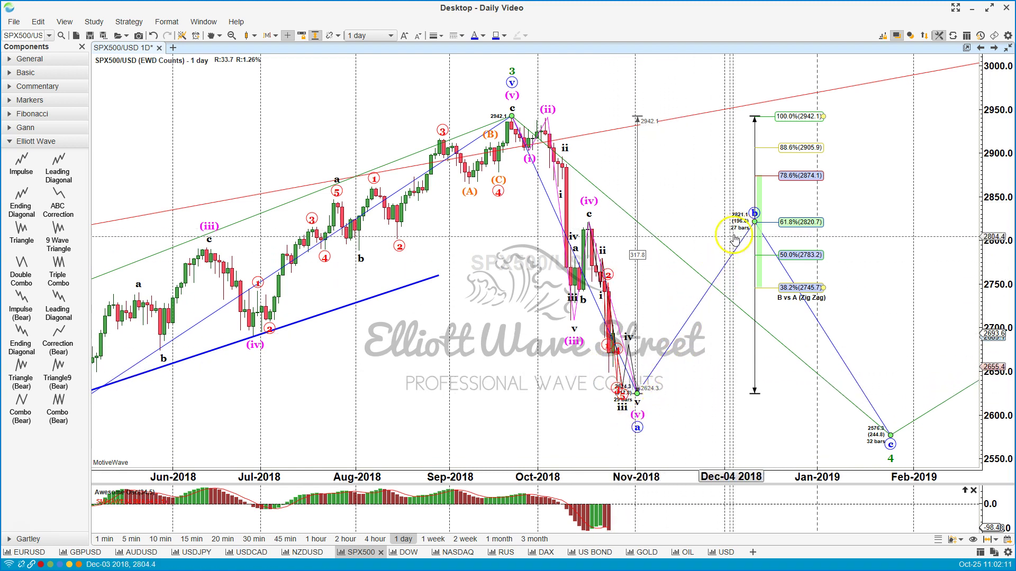
pyautogui.click(454, 416)
pyautogui.doubleClick(460, 417)
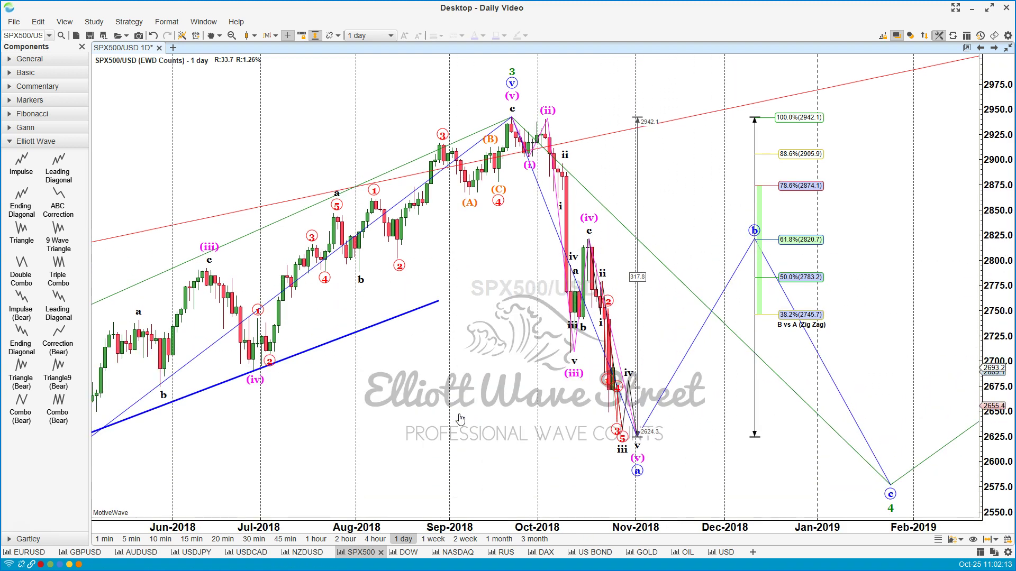
# Step: Open the NZDUSD chart, trace a rising neckline and the swings of a head and shoulders pattern in ink, and clear the ink
pyautogui.click(307, 552)
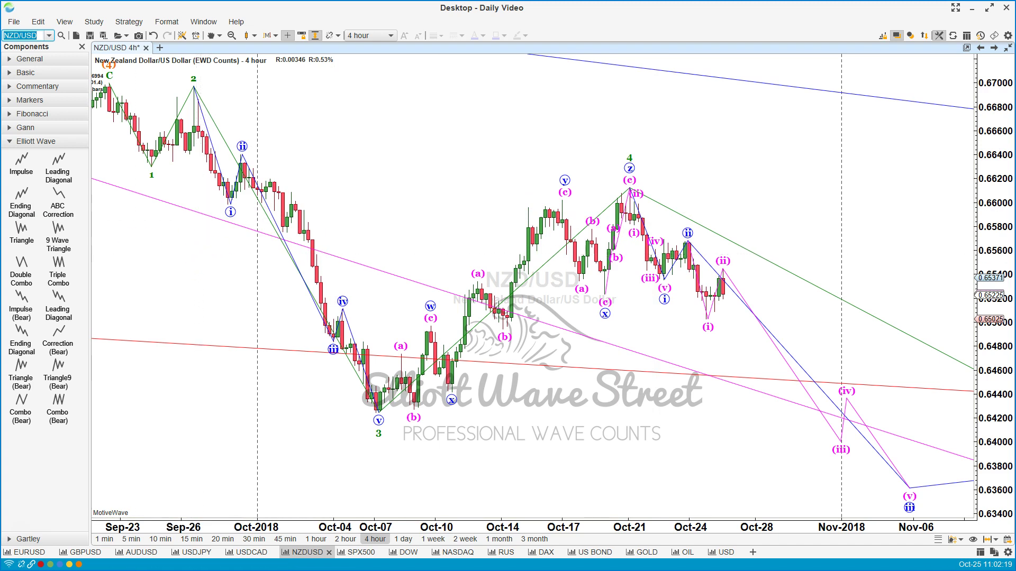
pyautogui.moveTo(602, 296); pyautogui.dragTo(760, 262)
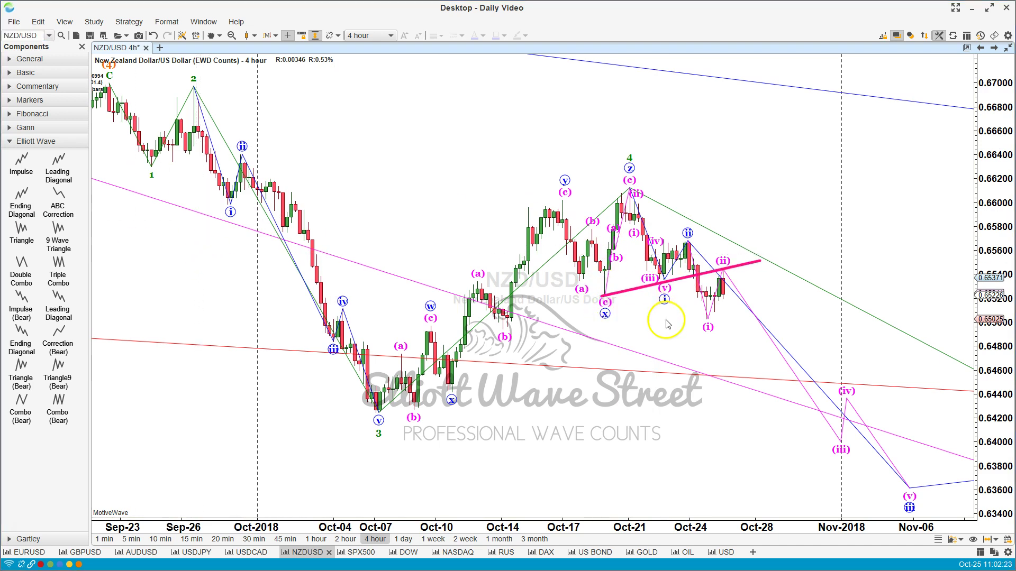
pyautogui.moveTo(494, 326)
pyautogui.mouseDown()
pyautogui.moveTo(561, 206)
pyautogui.moveTo(603, 295)
pyautogui.moveTo(631, 189)
pyautogui.moveTo(666, 281)
pyautogui.moveTo(687, 240)
pyautogui.moveTo(708, 324)
pyautogui.moveTo(724, 272)
pyautogui.mouseUp()
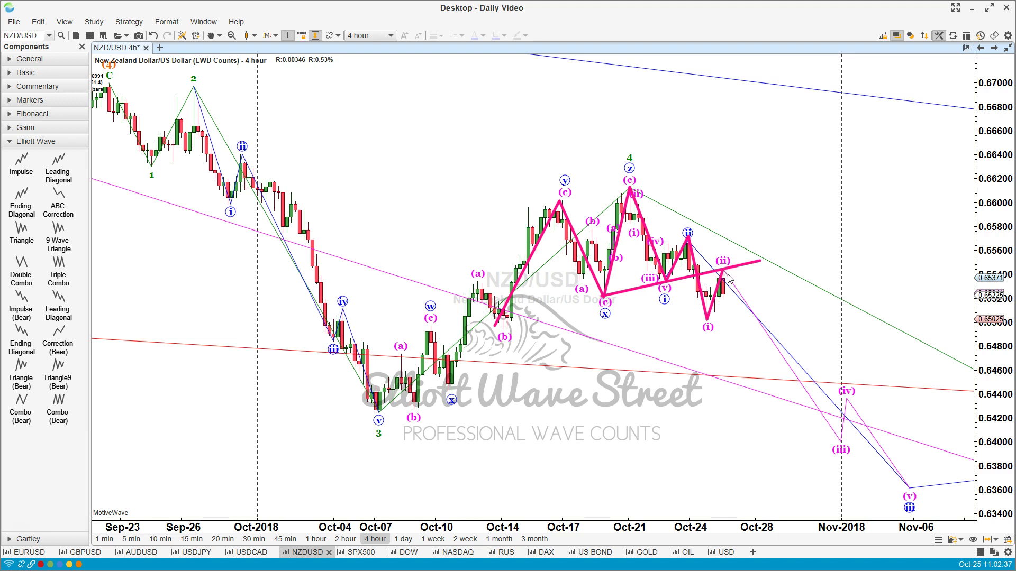
pyautogui.click(755, 306)
pyautogui.click(675, 312)
pyautogui.click(389, 422)
pyautogui.press('Escape')
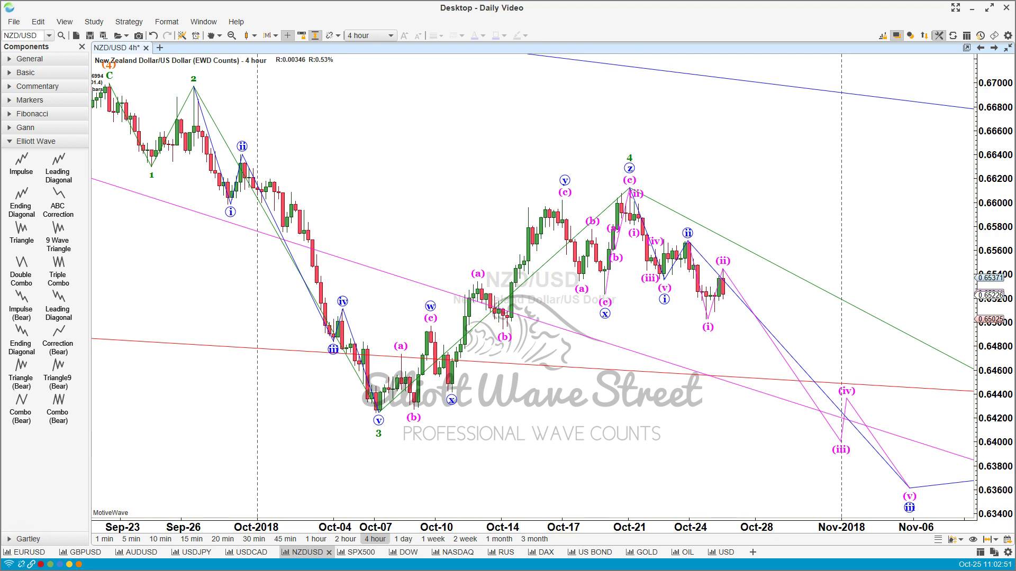
# Step: Bring the Trade Alerts channel window over the chart, review its October 24 sell stop orders, and move it off screen
pyautogui.moveTo(1, 68); pyautogui.dragTo(136, 80)
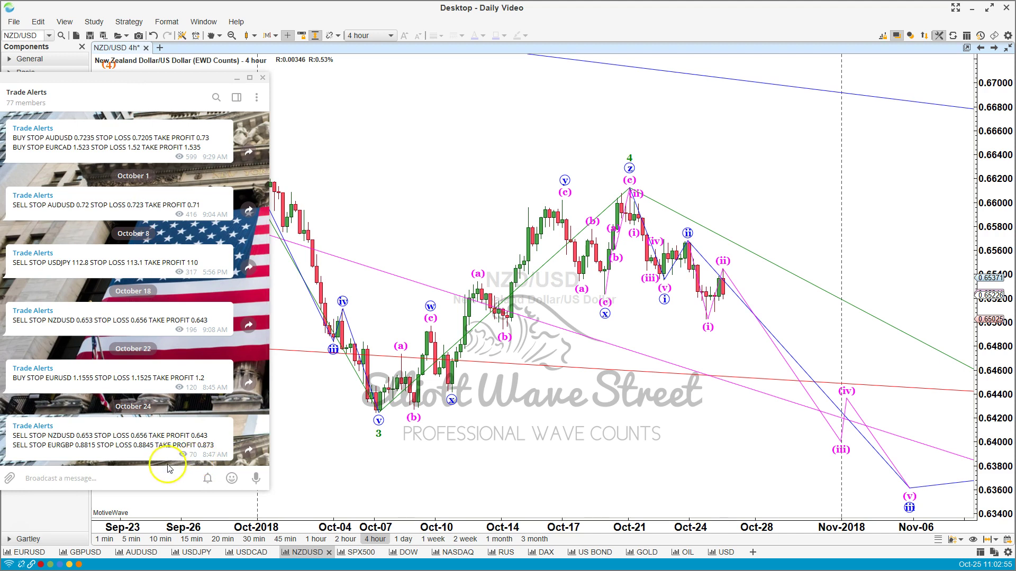
pyautogui.moveTo(131, 80); pyautogui.dragTo(0, 85)
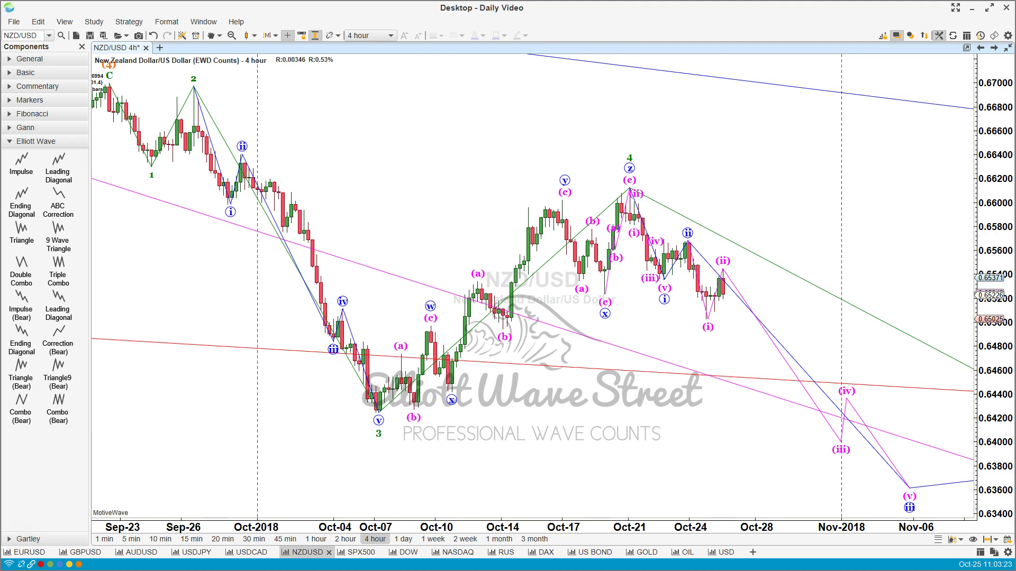
# Step: Switch to the browser with the Elliott Wave Street website and review the Platinum membership benefits on its Pricing page, highlighting the daily analysis video item
pyautogui.moveTo(0, 199); pyautogui.dragTo(649, 0)
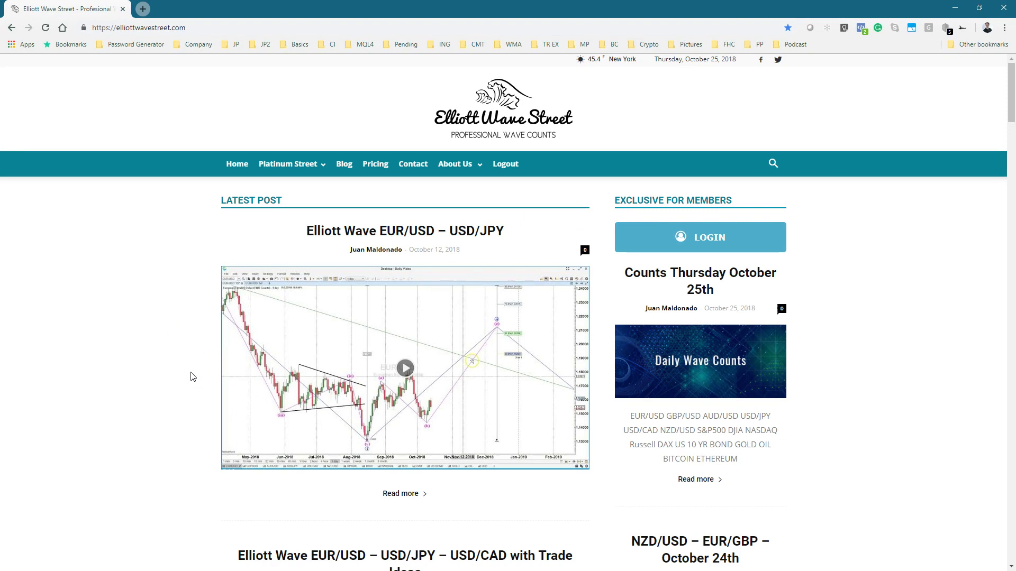
pyautogui.click(383, 174)
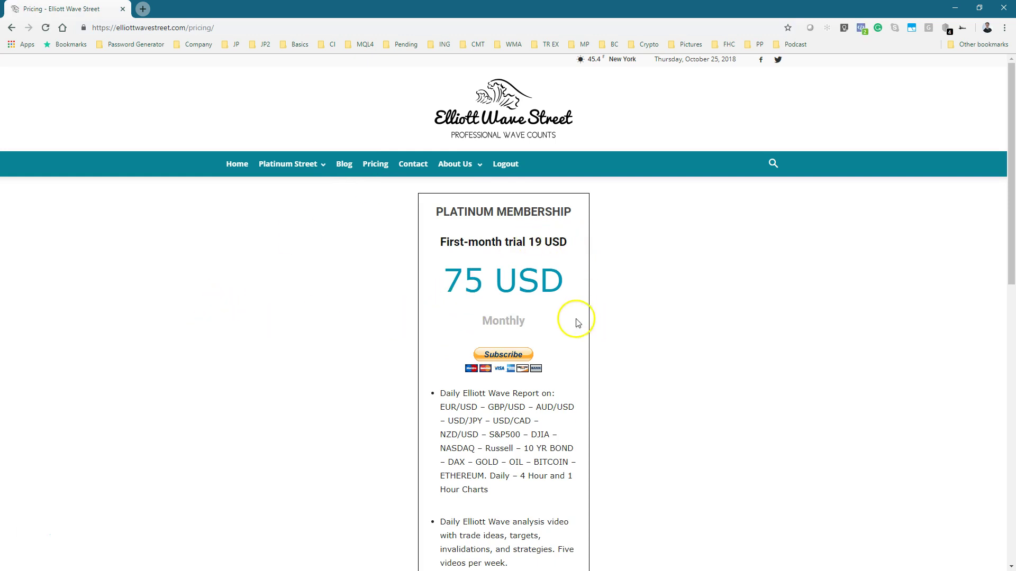
pyautogui.scroll(-3, 549, 317)
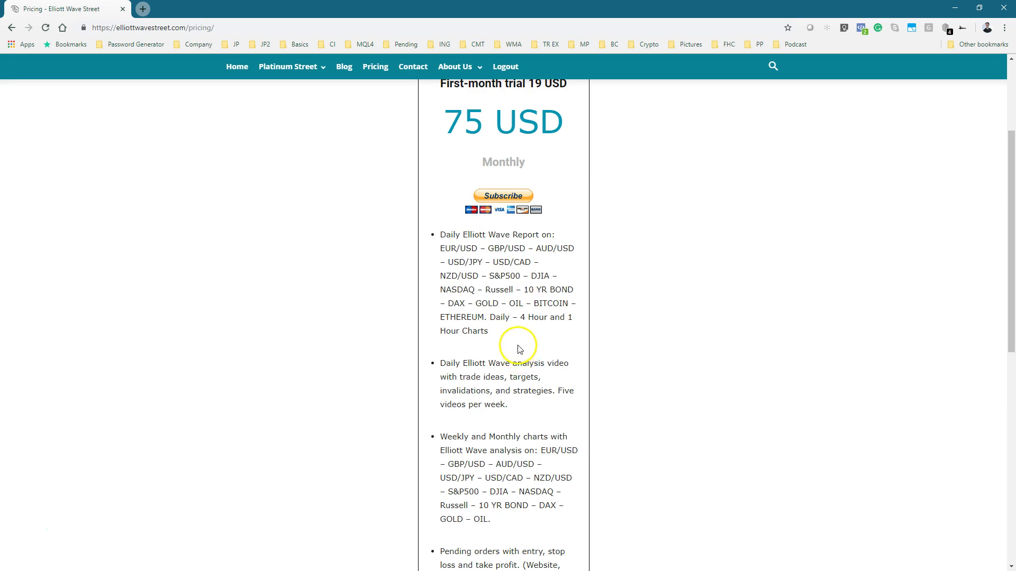
pyautogui.scroll(-3, 519, 350)
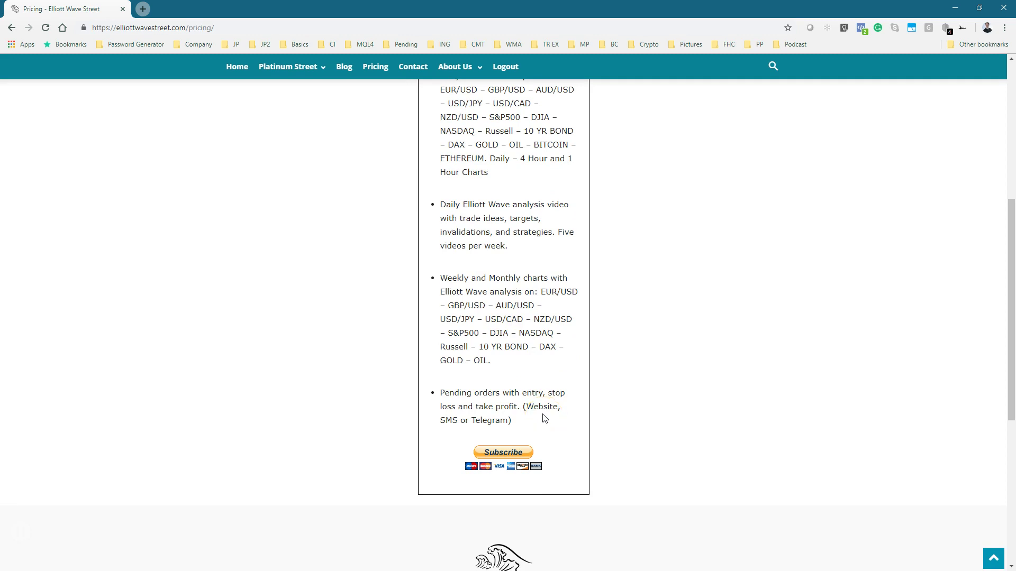
pyautogui.scroll(1, 545, 418)
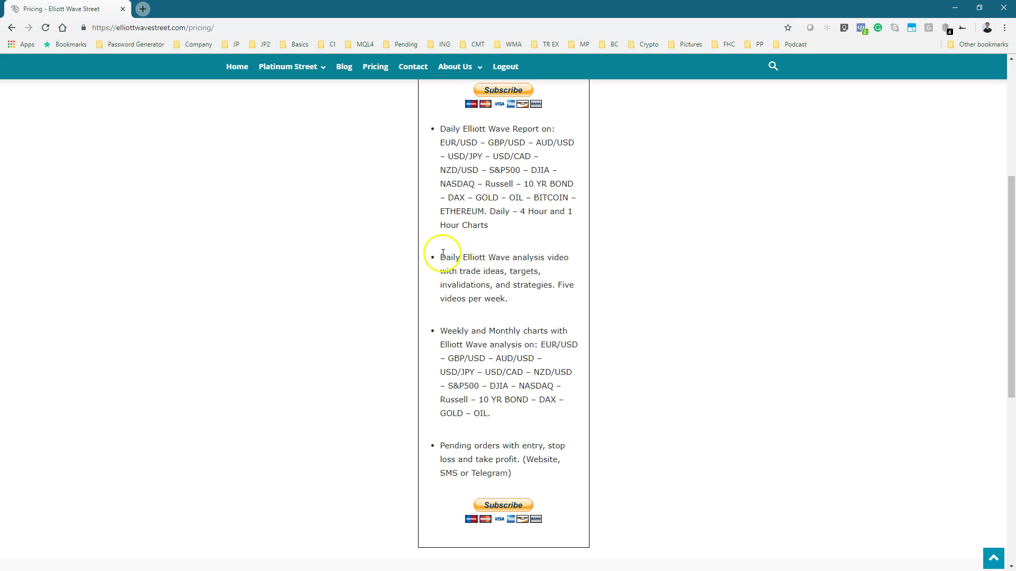
pyautogui.moveTo(442, 256); pyautogui.dragTo(505, 281)
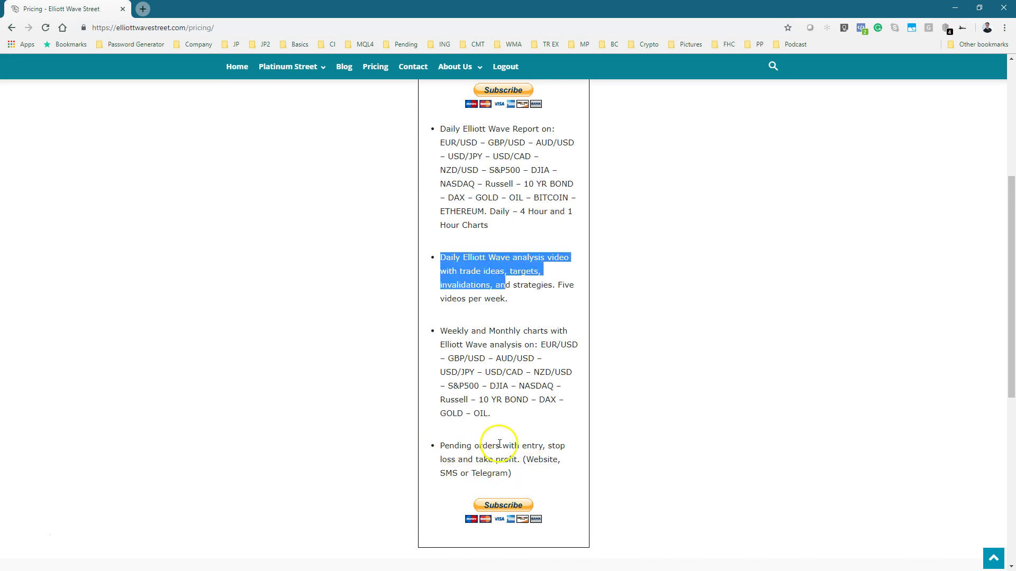
pyautogui.scroll(3, 500, 444)
pyautogui.scroll(3, 500, 444)
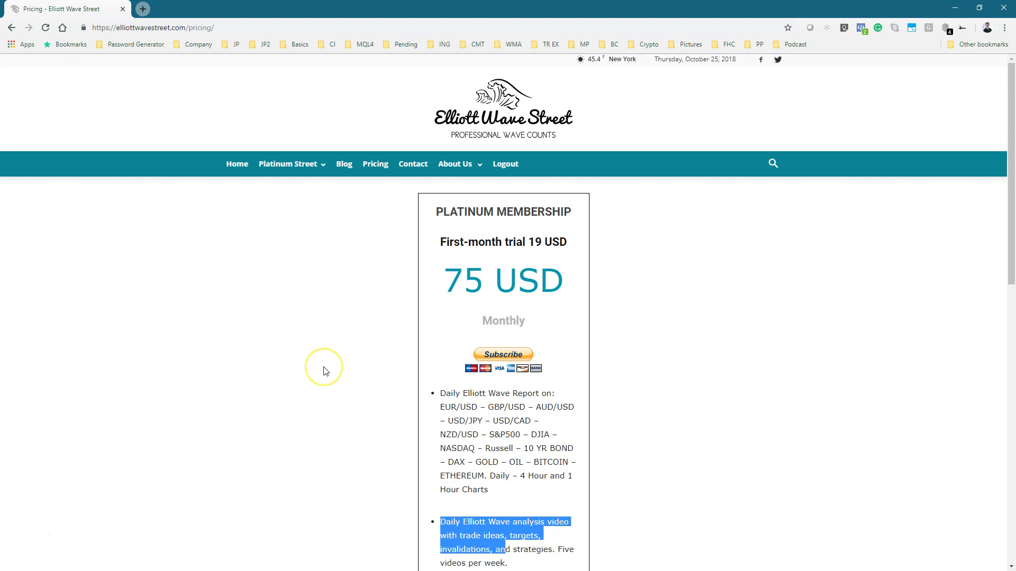